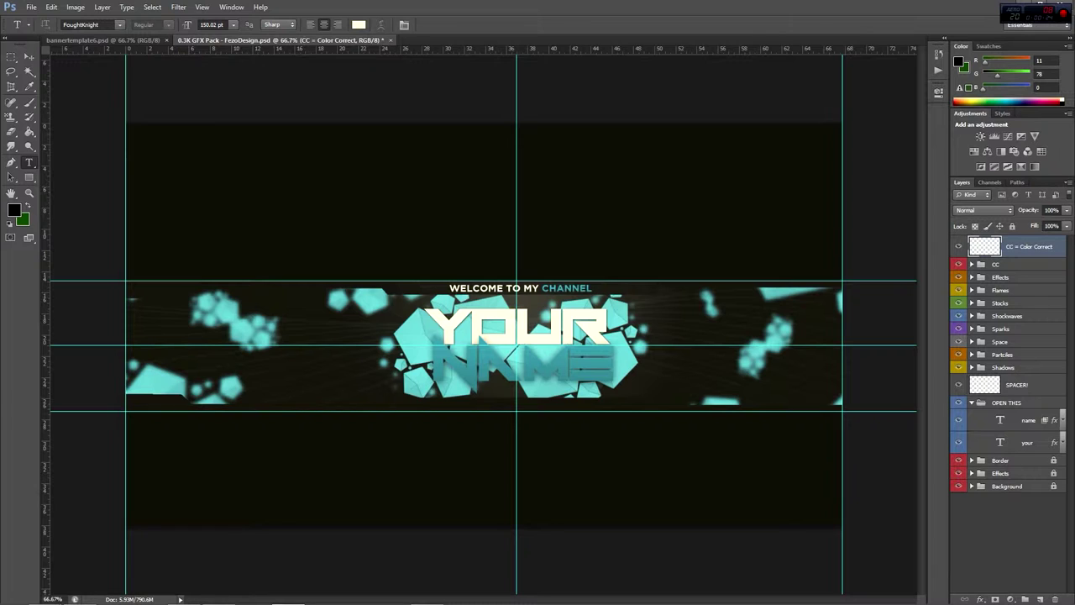
Step: Expand the CC colour-correction group and recolour the banner from cyan to red
{"action": "left_click", "coordinate": [1017, 385]}
{"action": "left_click", "coordinate": [1029, 246]}
{"action": "left_click", "coordinate": [1017, 264]}
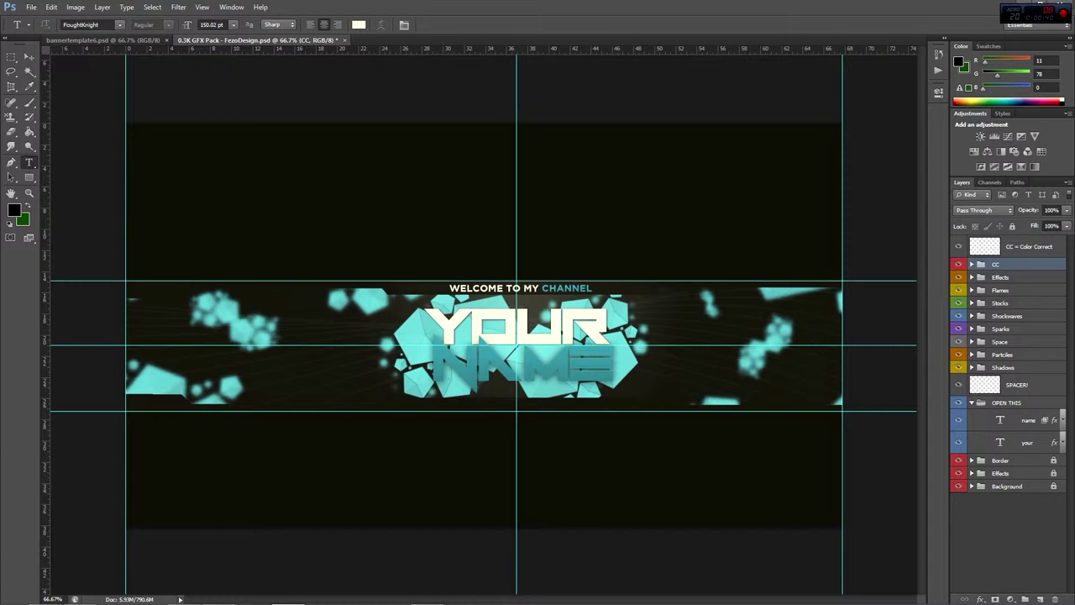
{"action": "left_click", "coordinate": [972, 264]}
{"action": "left_click", "coordinate": [959, 289]}
{"action": "left_click", "coordinate": [959, 277]}
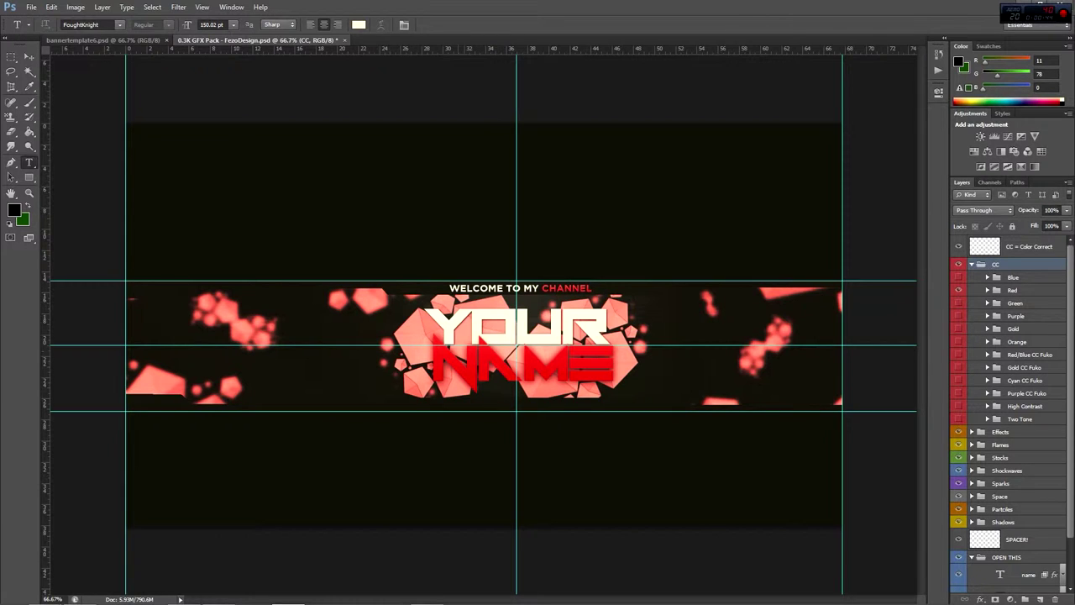
Step: Toggle the Blue and Red corrections to compare, ending on cyan with CC collapsed
{"action": "left_click", "coordinate": [958, 276]}
{"action": "left_click", "coordinate": [958, 290]}
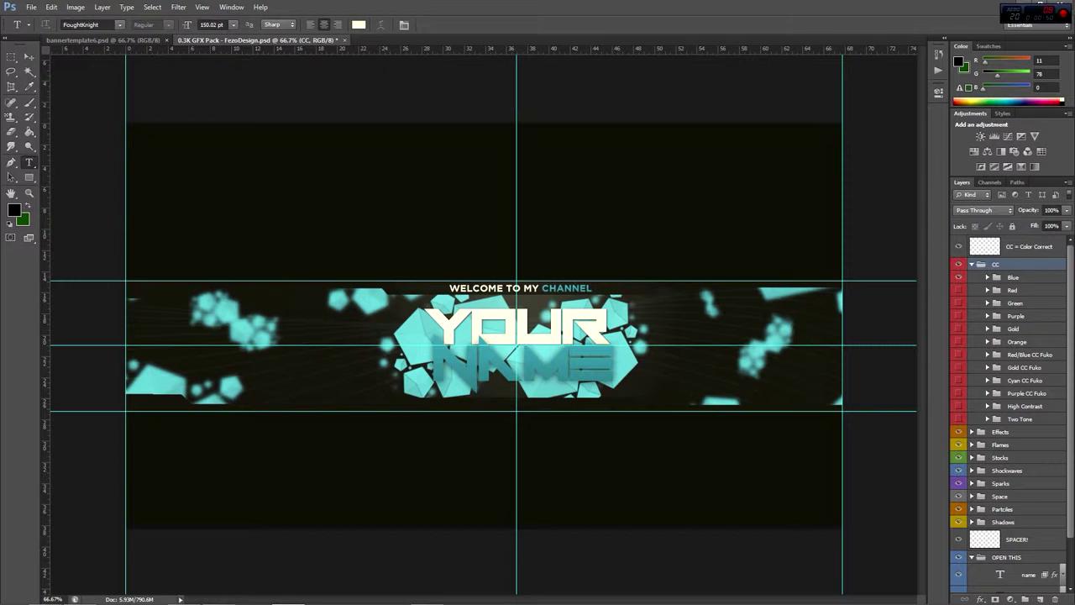
{"action": "left_click", "coordinate": [959, 290]}
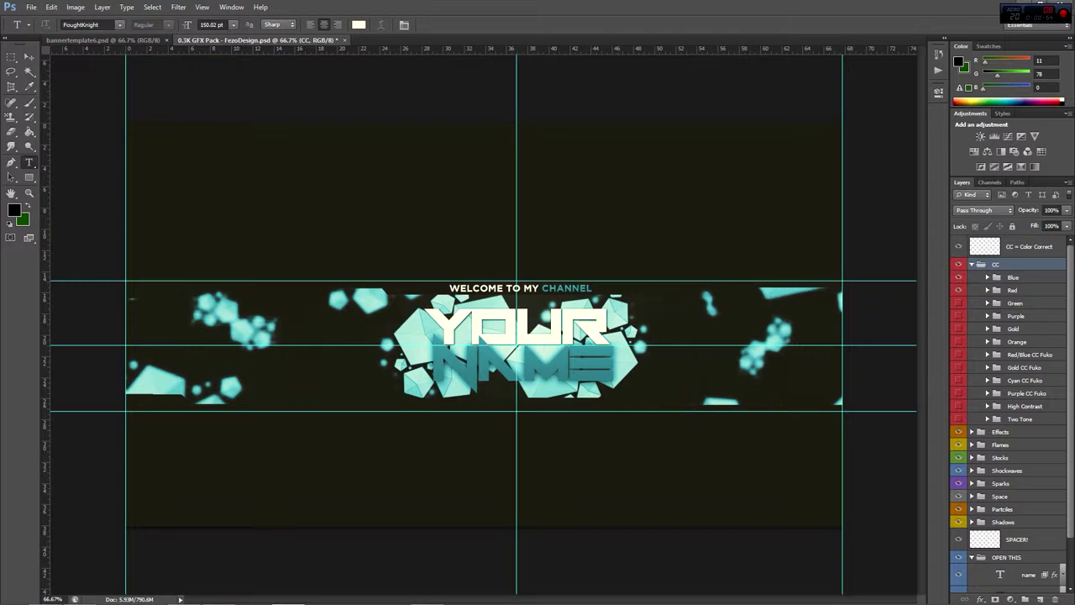
{"action": "left_click", "coordinate": [958, 277]}
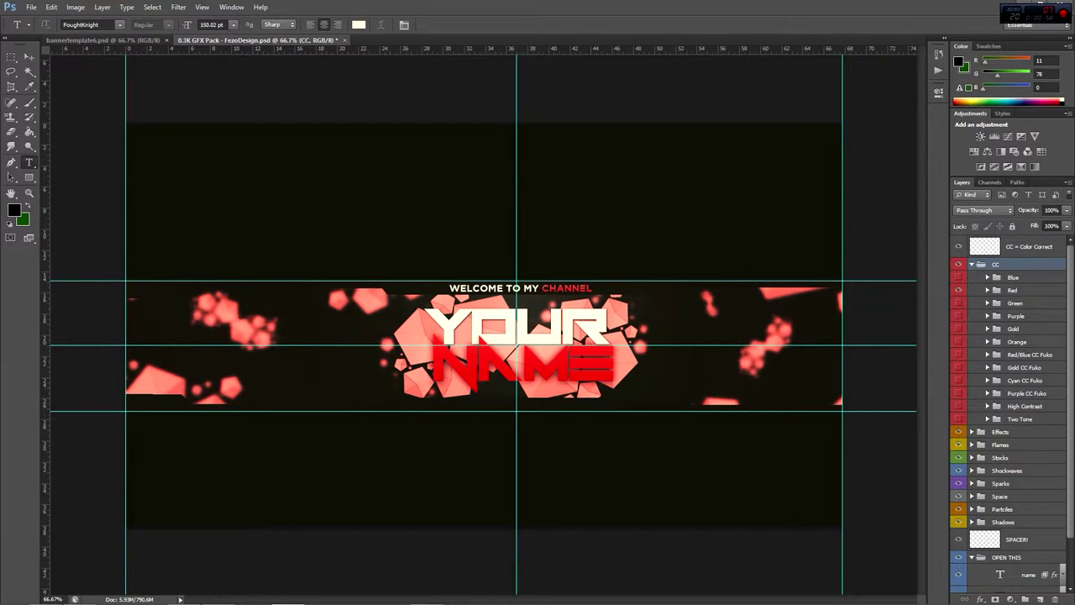
{"action": "left_click", "coordinate": [959, 276]}
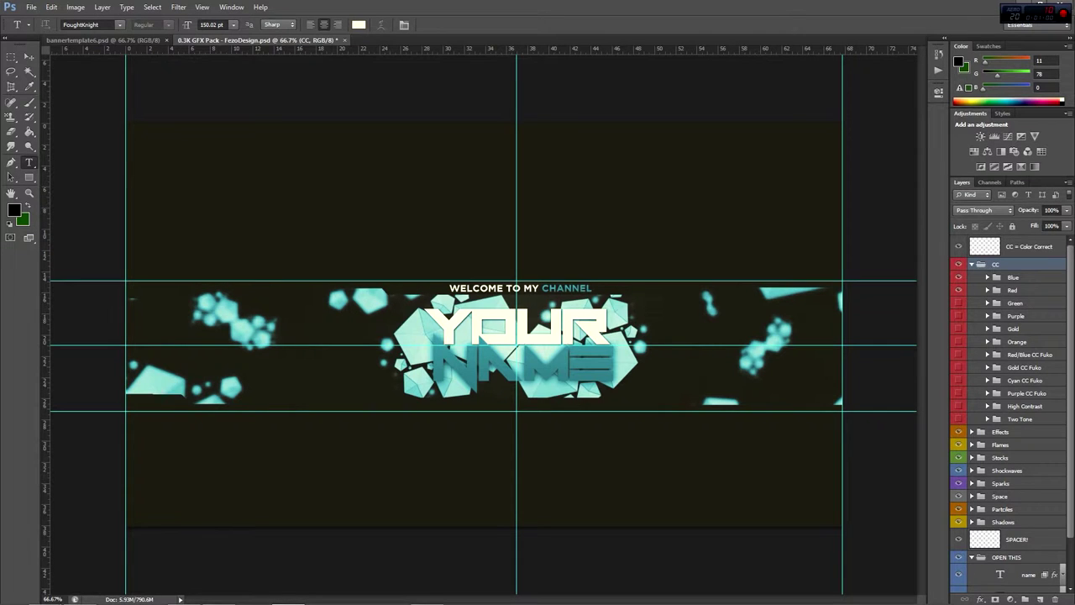
{"action": "left_click", "coordinate": [959, 290]}
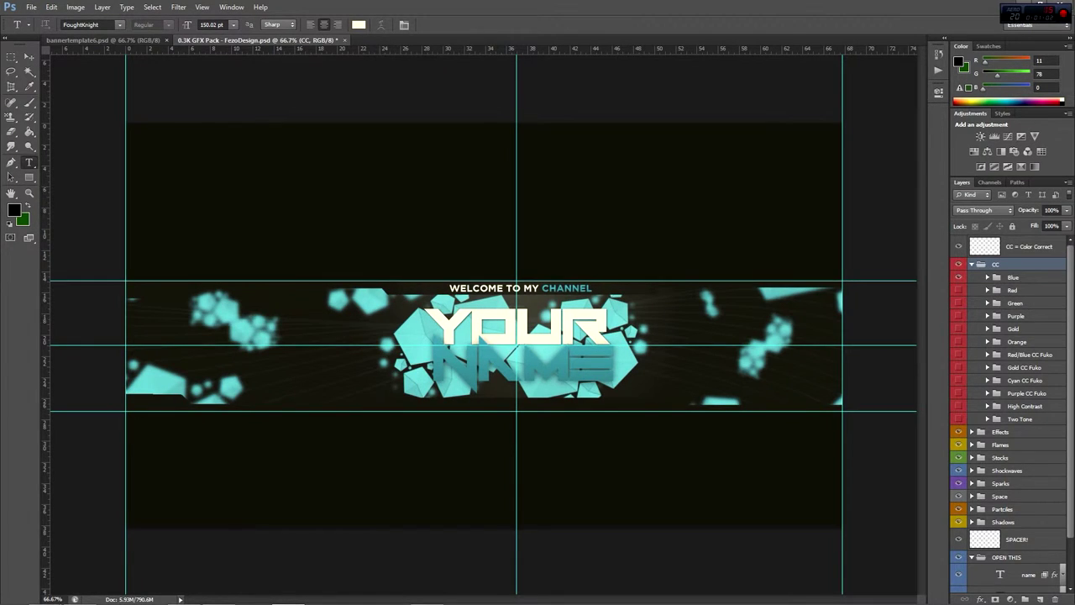
{"action": "left_click", "coordinate": [972, 264]}
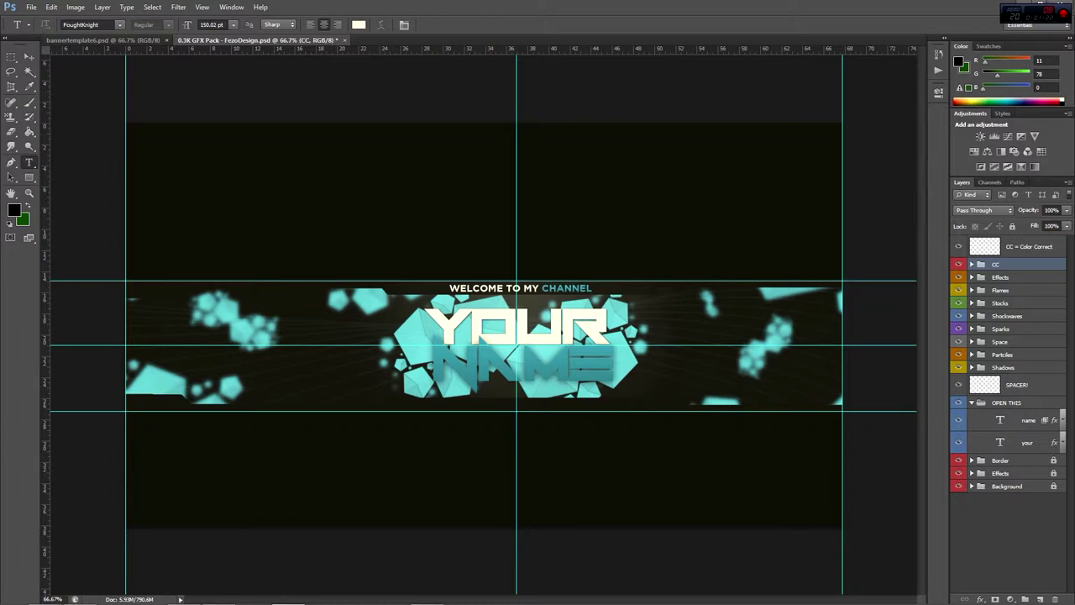
Step: Select the 'your' layer in OPEN THIS and start editing the YOUR headline
{"action": "left_click", "coordinate": [1007, 402]}
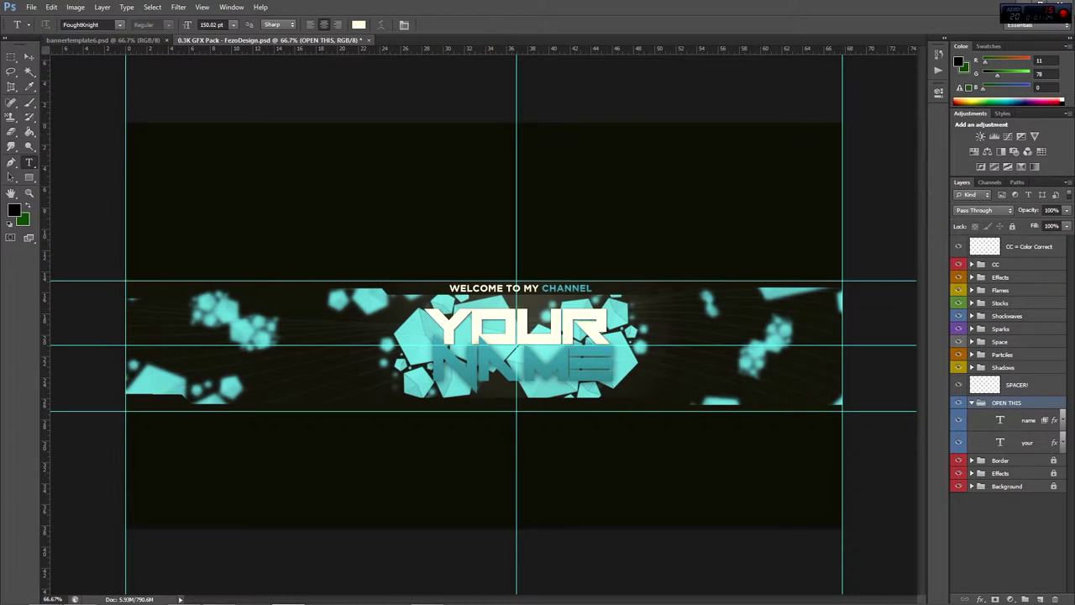
{"action": "left_click", "coordinate": [1027, 442]}
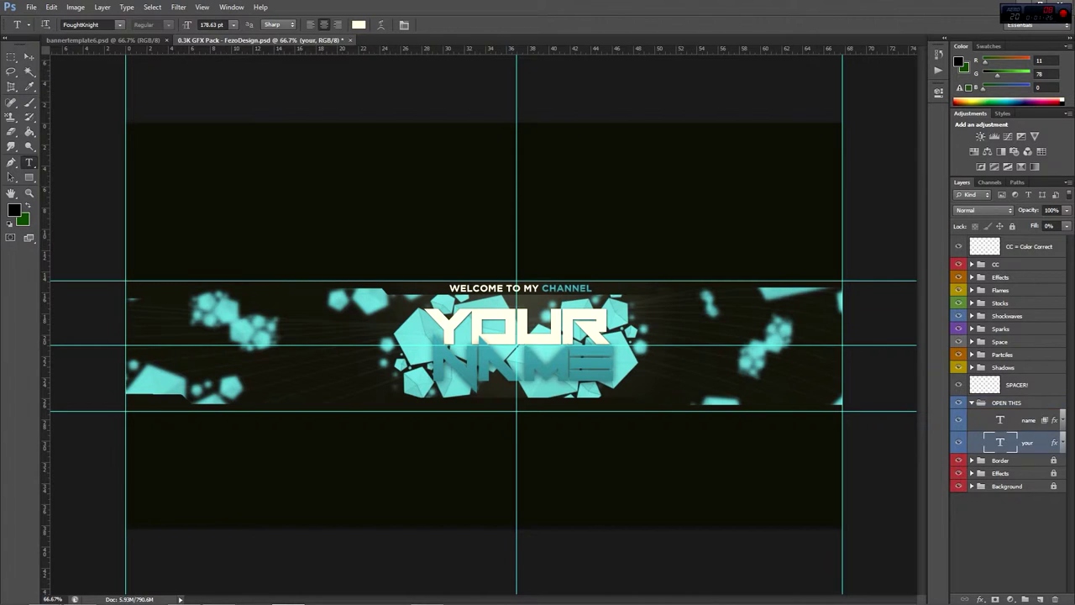
{"action": "left_click", "coordinate": [1028, 420]}
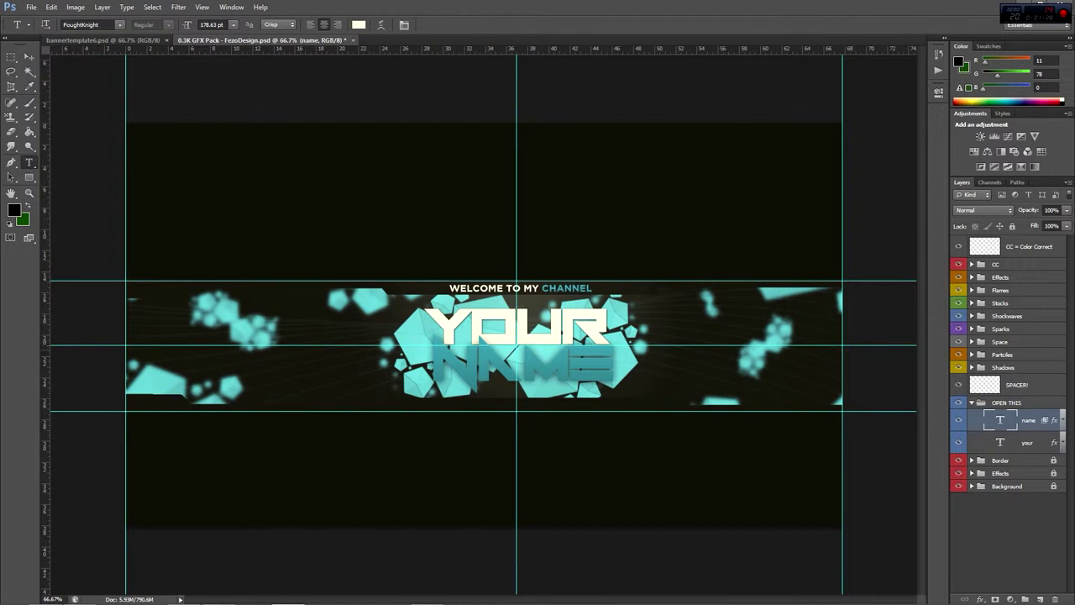
{"action": "left_click", "coordinate": [1026, 442]}
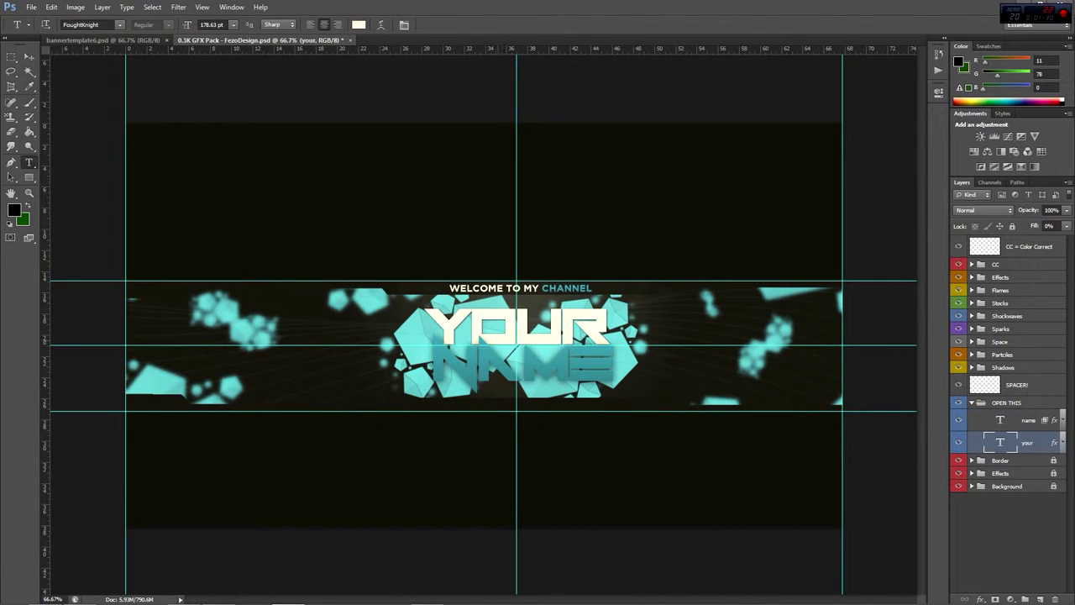
{"action": "left_click", "coordinate": [608, 319]}
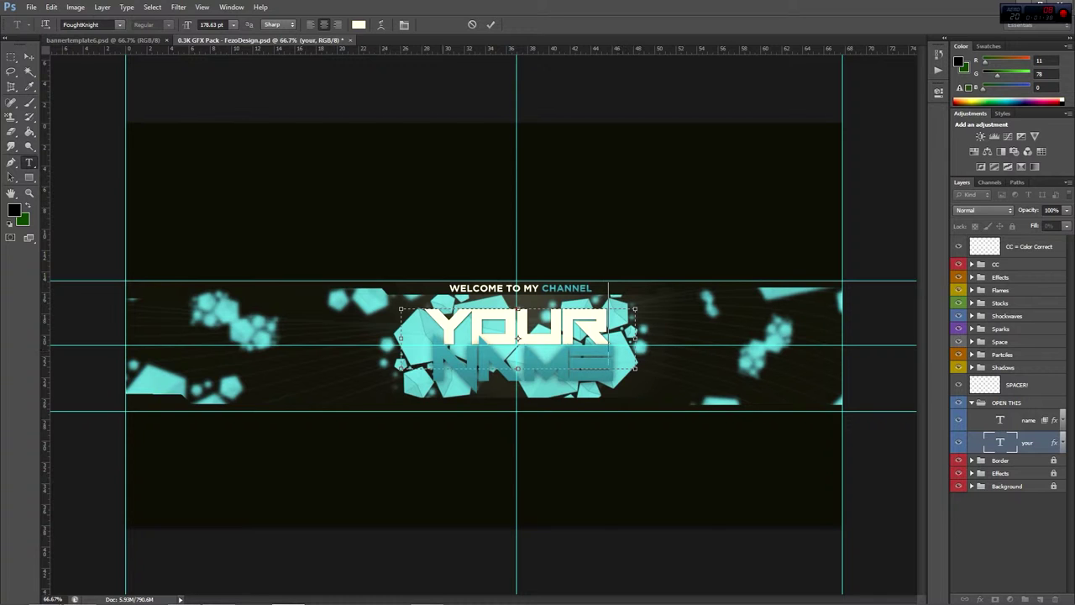
{"action": "key", "text": "ctrl+a"}
{"action": "type", "text": "JOE"}
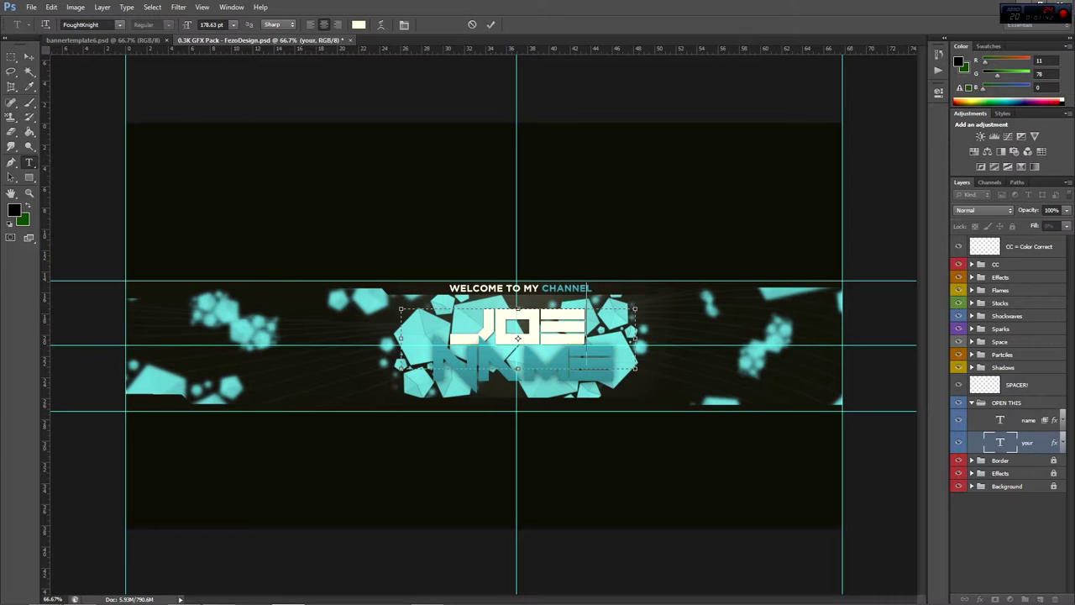
{"action": "left_click", "coordinate": [1017, 420]}
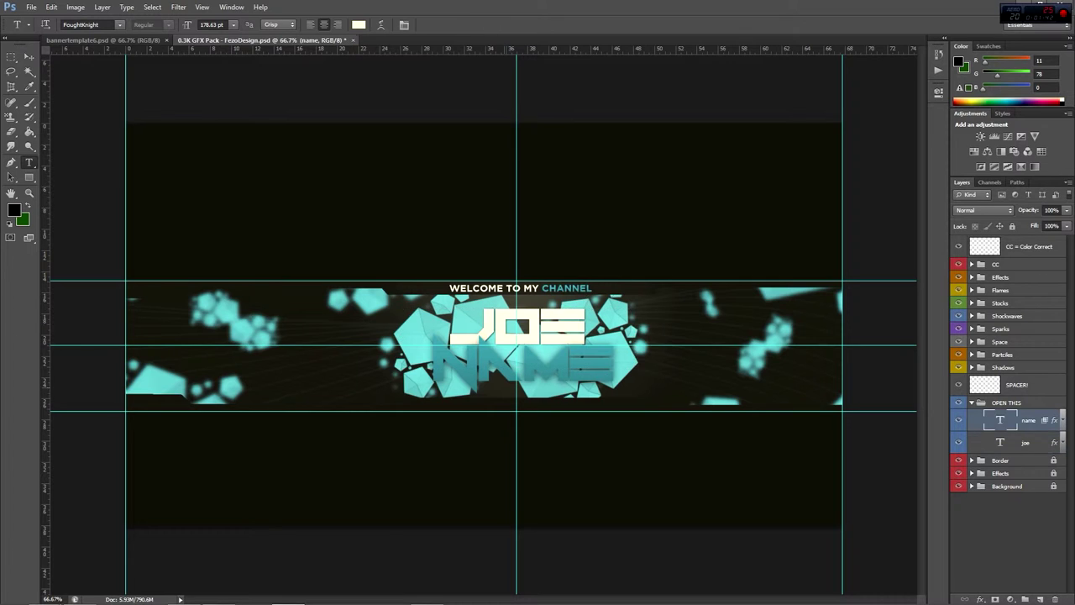
{"action": "key", "text": "Return"}
{"action": "key", "text": "ctrl+a"}
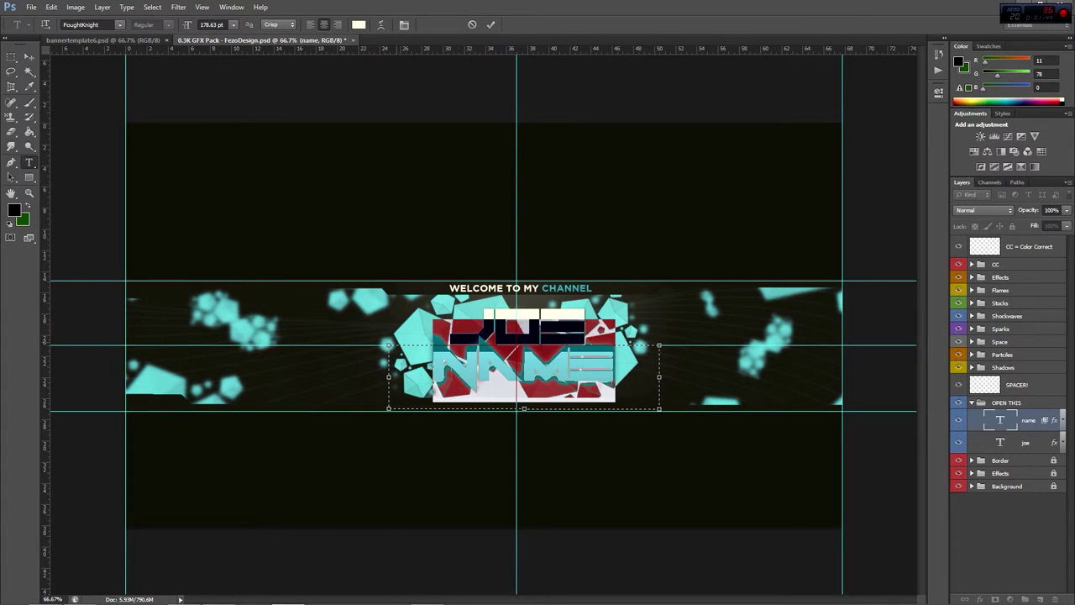
{"action": "type", "text": "FALL"}
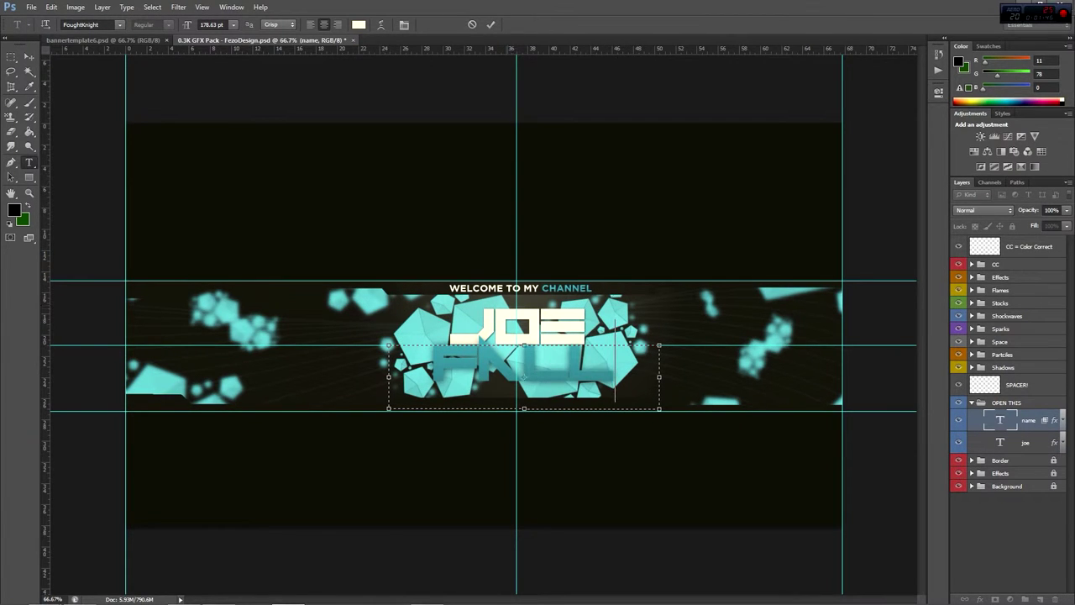
{"action": "key", "text": "ctrl+a"}
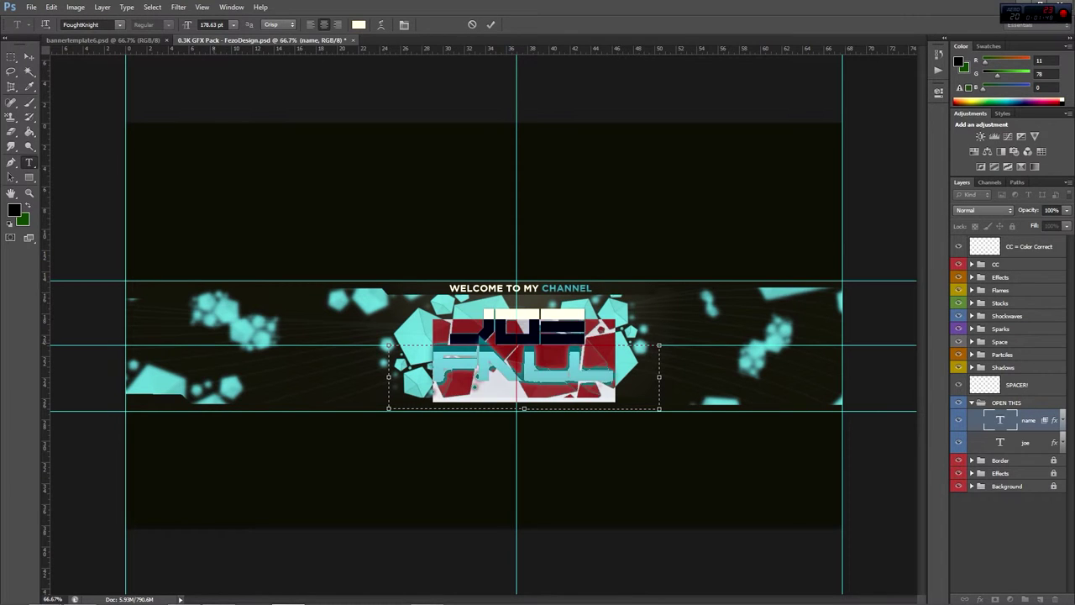
{"action": "type", "text": "NAN"}
{"action": "key", "text": "BackSpace"}
{"action": "type", "text": ","}
{"action": "key", "text": "BackSpace"}
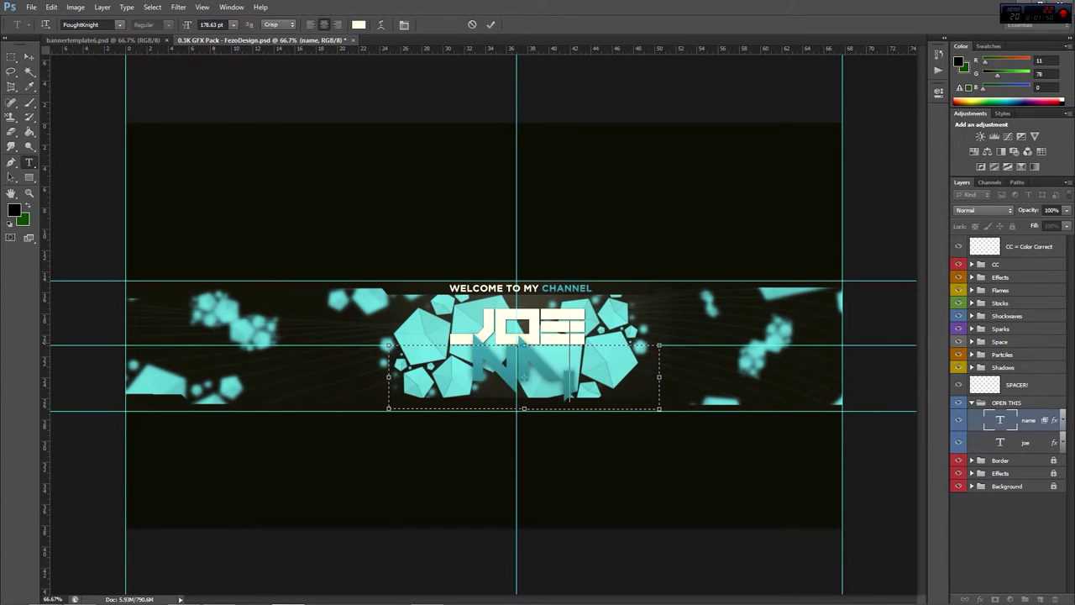
{"action": "type", "text": "ME"}
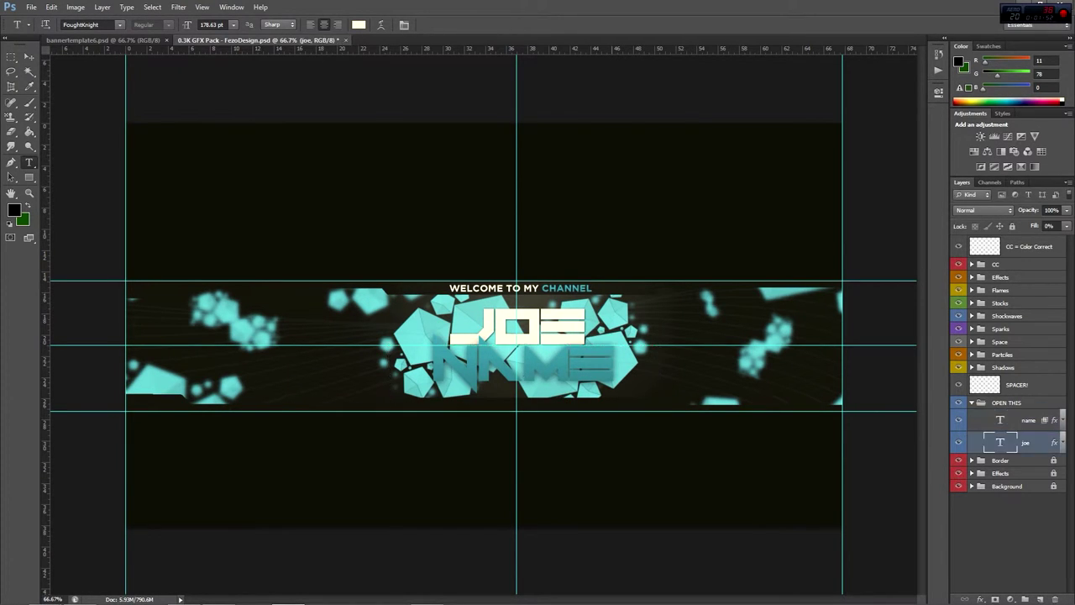
{"action": "left_click", "coordinate": [1025, 442]}
{"action": "double_click", "coordinate": [1000, 442]}
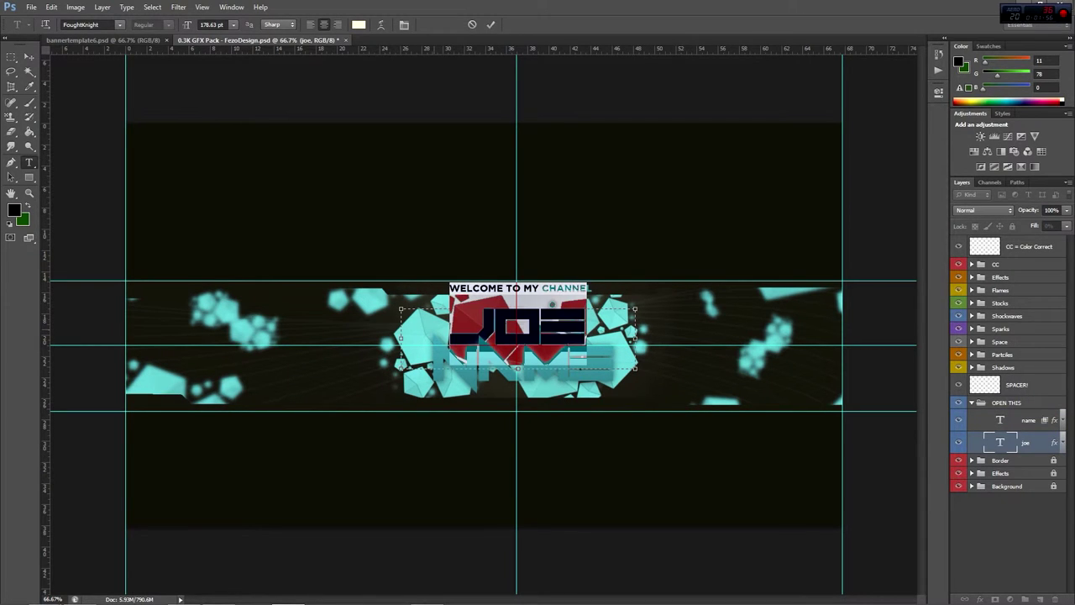
{"action": "type", "text": "your"}
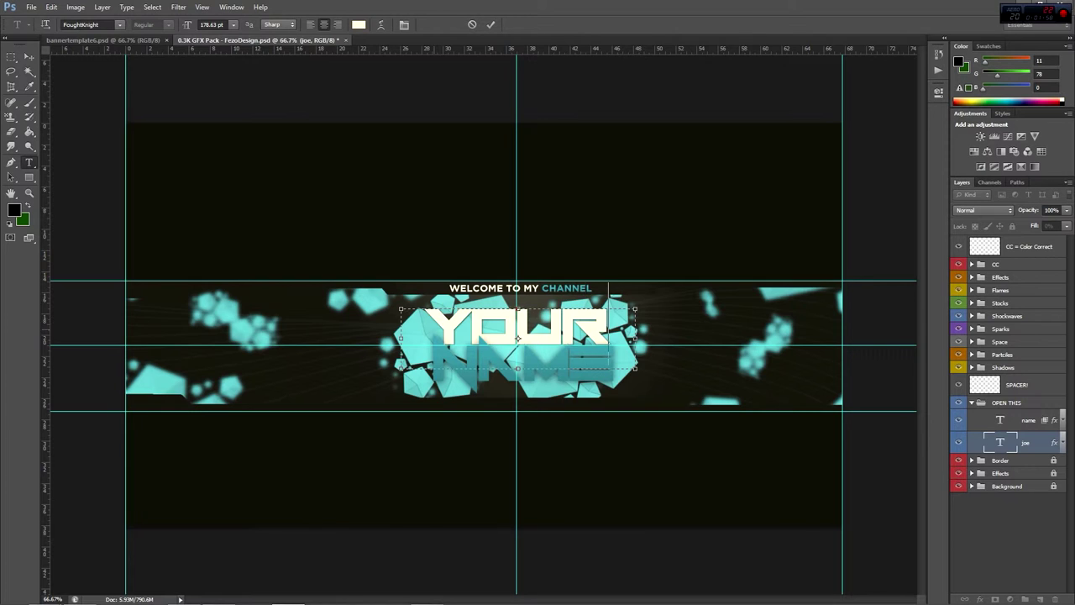
Step: Commit the YOUR title edits, leaving the banner reading 'YOUR NAME'
{"action": "left_click", "coordinate": [1025, 420]}
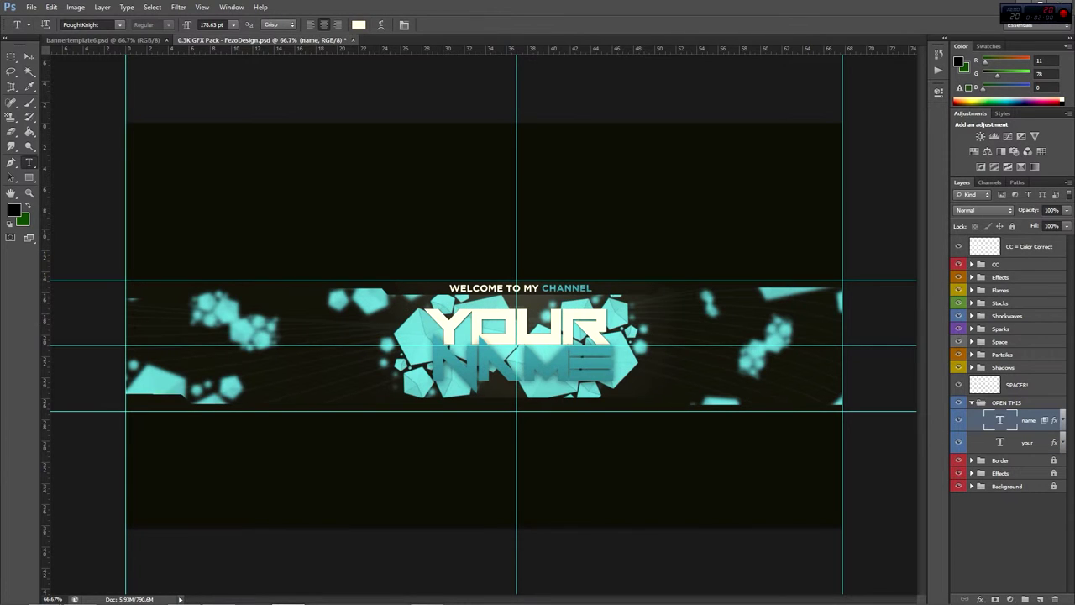
{"action": "left_click", "coordinate": [1025, 442]}
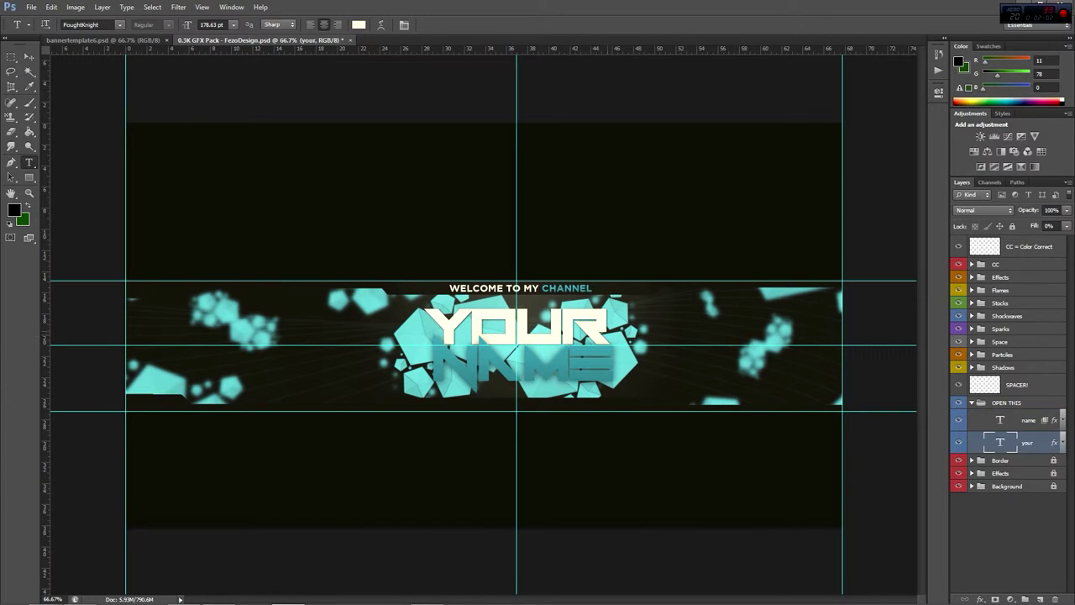
{"action": "left_click_drag", "start_coordinate": [607, 339], "coordinate": [583, 339]}
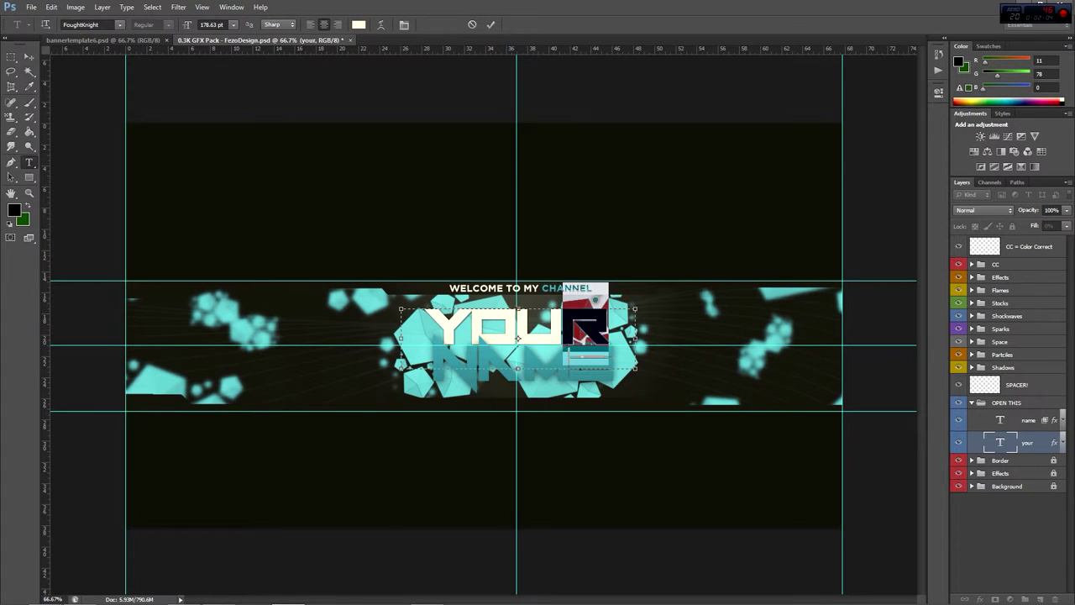
{"action": "left_click", "coordinate": [1024, 420]}
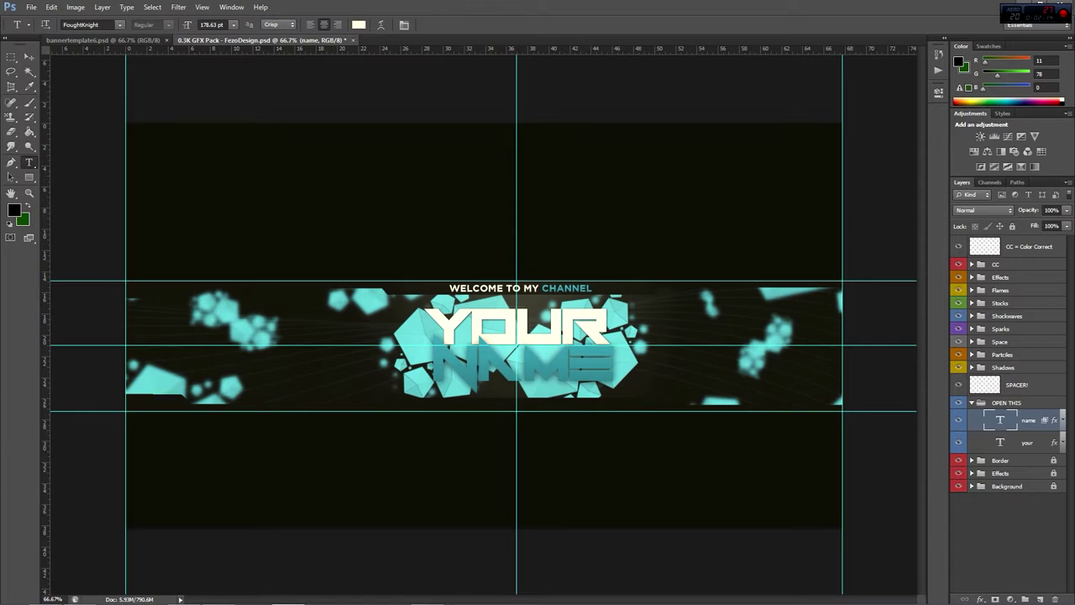
Step: With the CC group selected, view Save As formats, keep Photoshop PSD and close
{"action": "left_click", "coordinate": [1017, 264]}
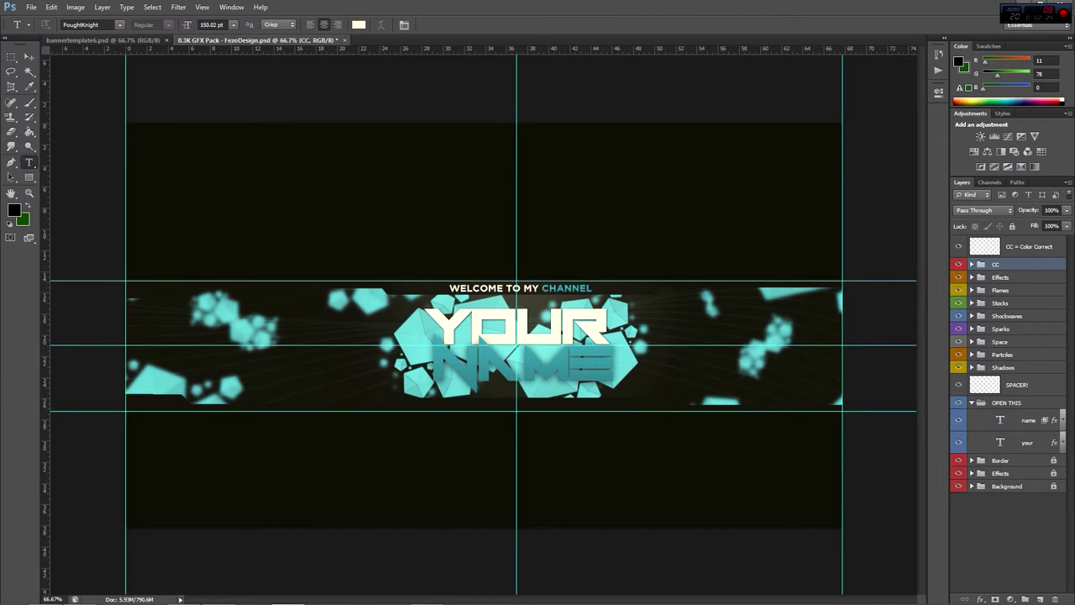
{"action": "left_click", "coordinate": [31, 7]}
{"action": "left_click", "coordinate": [98, 141]}
{"action": "left_click", "coordinate": [558, 301]}
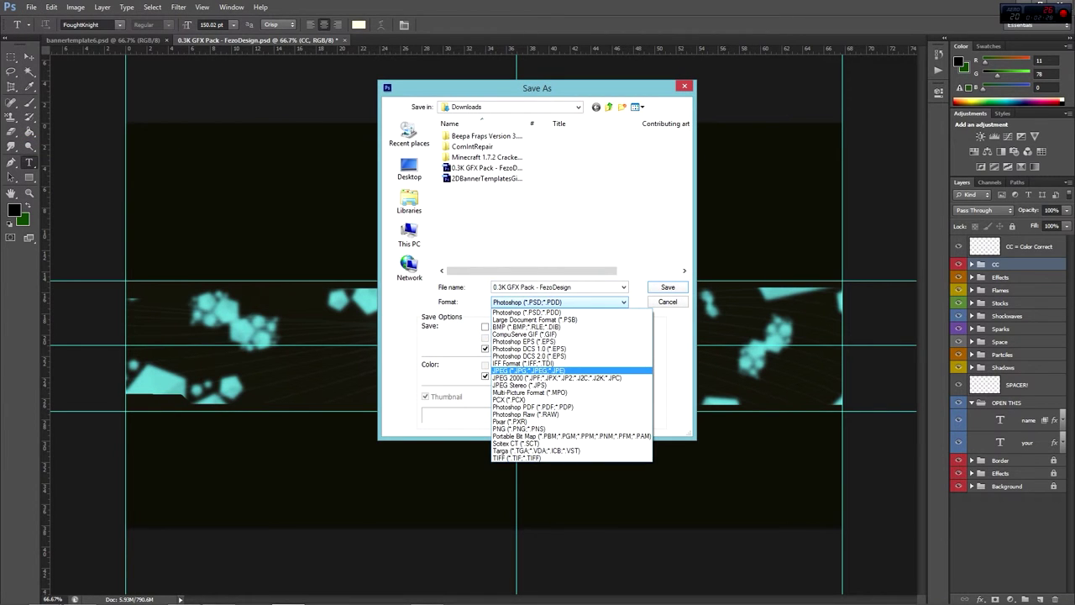
{"action": "left_click", "coordinate": [557, 312]}
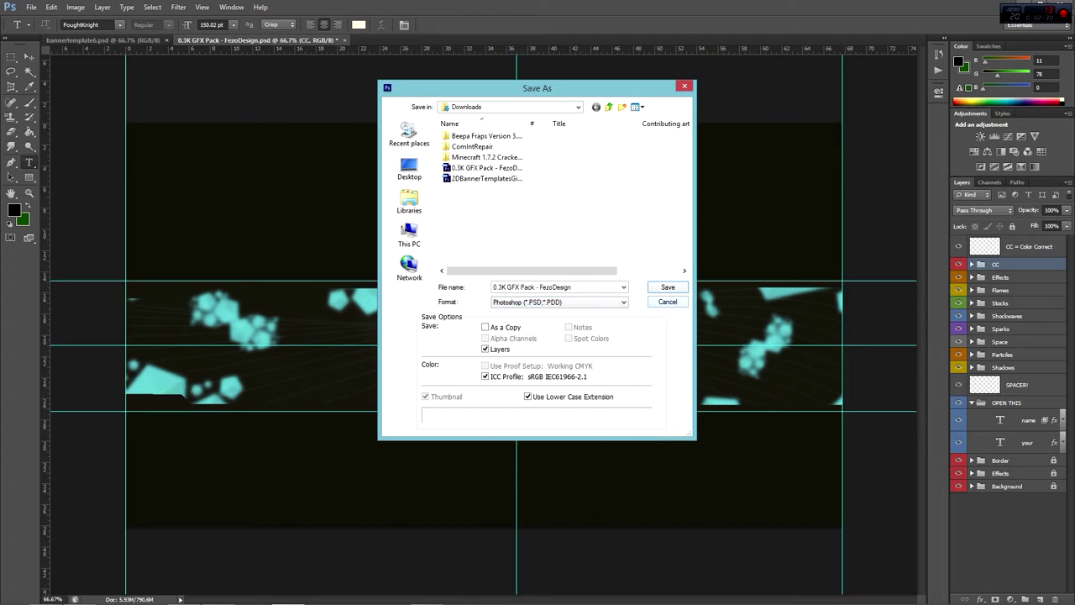
{"action": "left_click", "coordinate": [667, 302]}
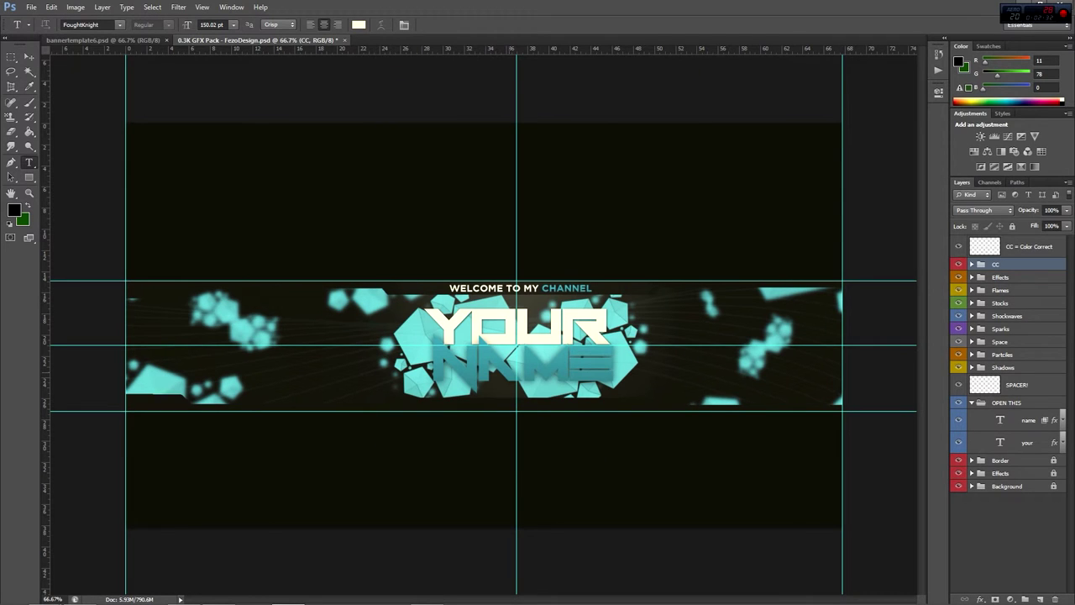